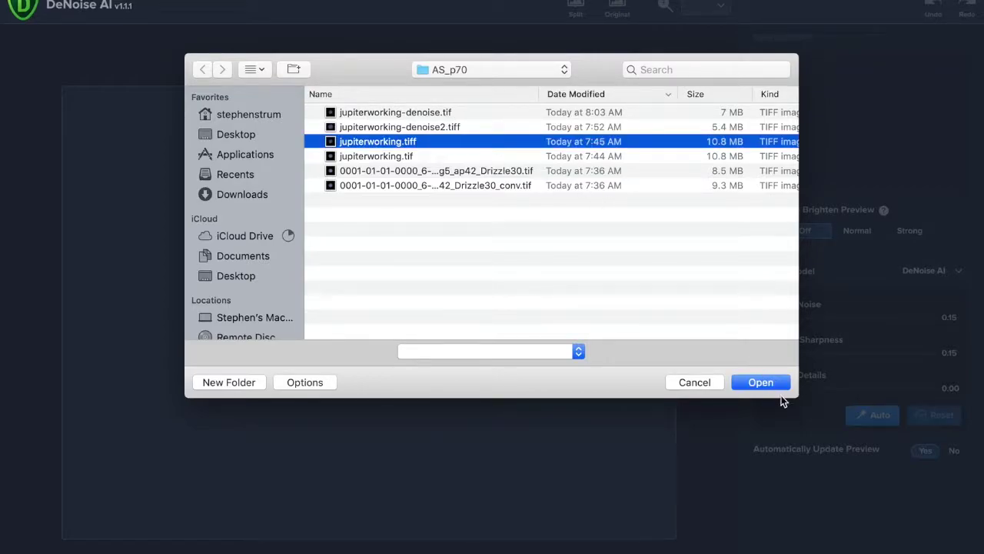
Open jupiterworking.tiff and magnify it to 400% around Jupiter's Great Red Spot
left_click(762, 383)
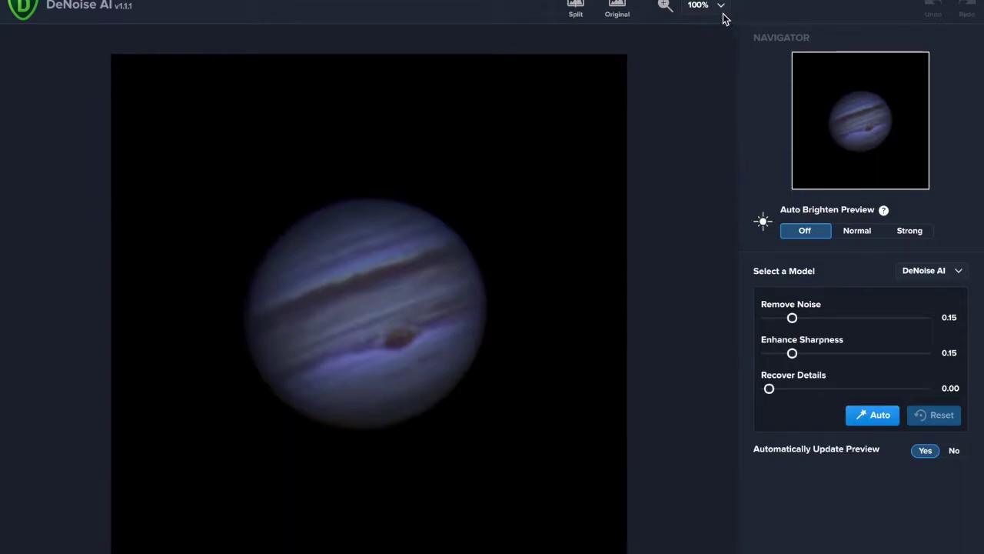
left_click(723, 13)
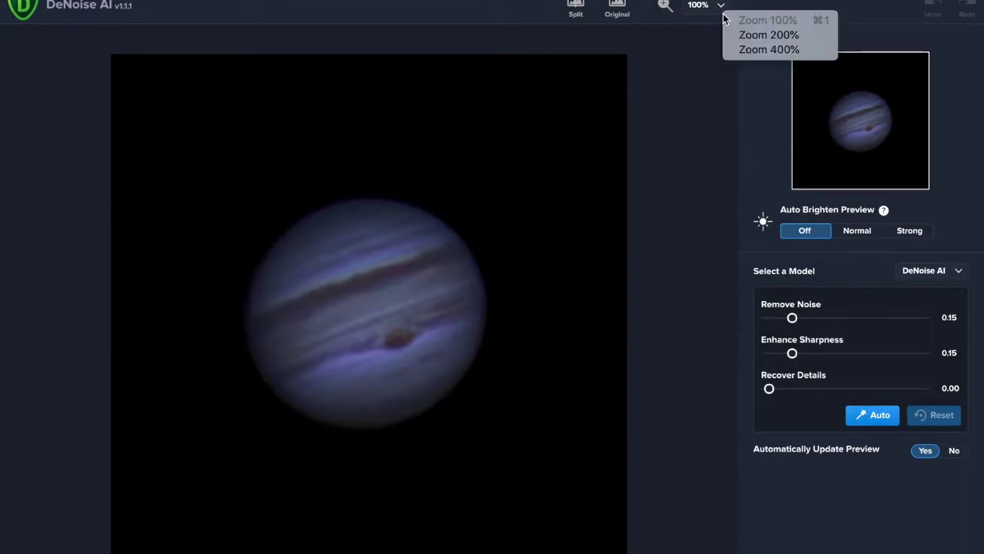
left_click(743, 49)
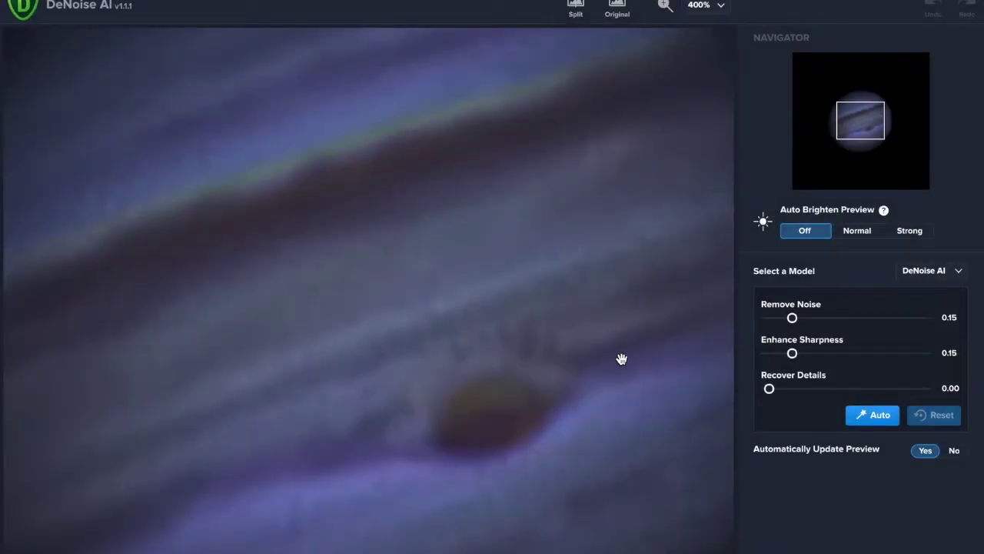
left_click_drag(615, 400, 644, 391)
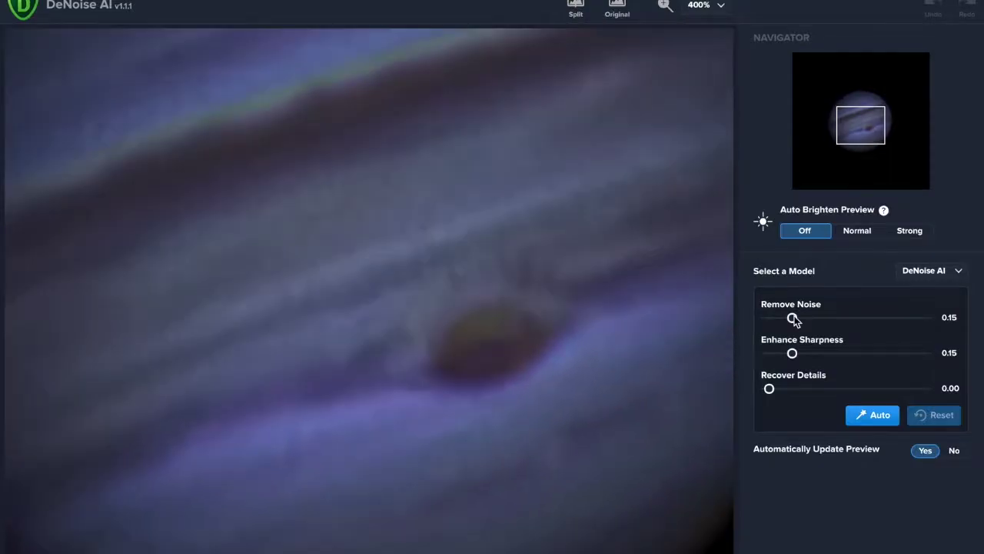
Set Remove Noise to 1.00 and Enhance Sharpness to 0.00 for the Jupiter image
left_click_drag(794, 318, 944, 324)
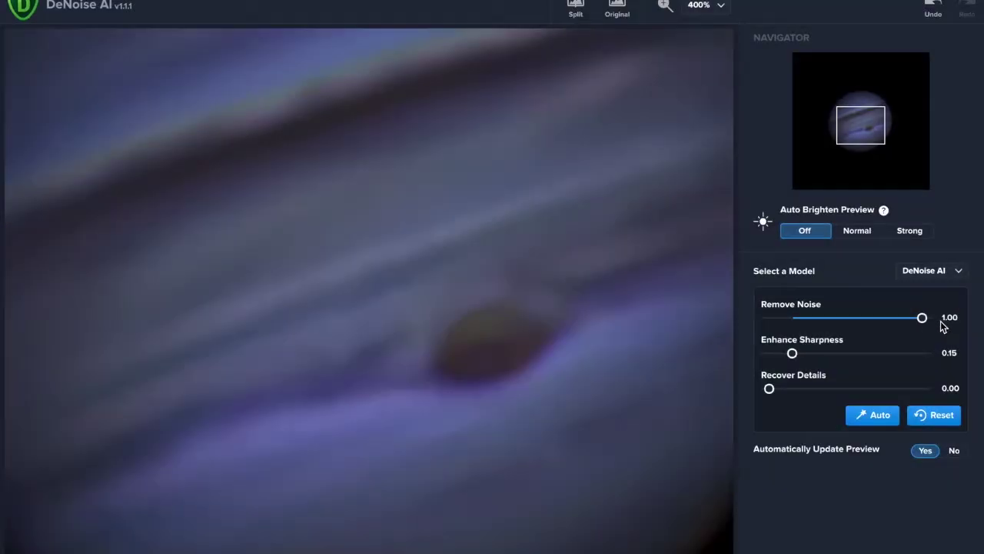
left_click_drag(791, 354, 765, 354)
Compare the denoised Jupiter preview with the original repeatedly, examining the cloud bands and the Great Red Spot
left_click(594, 125)
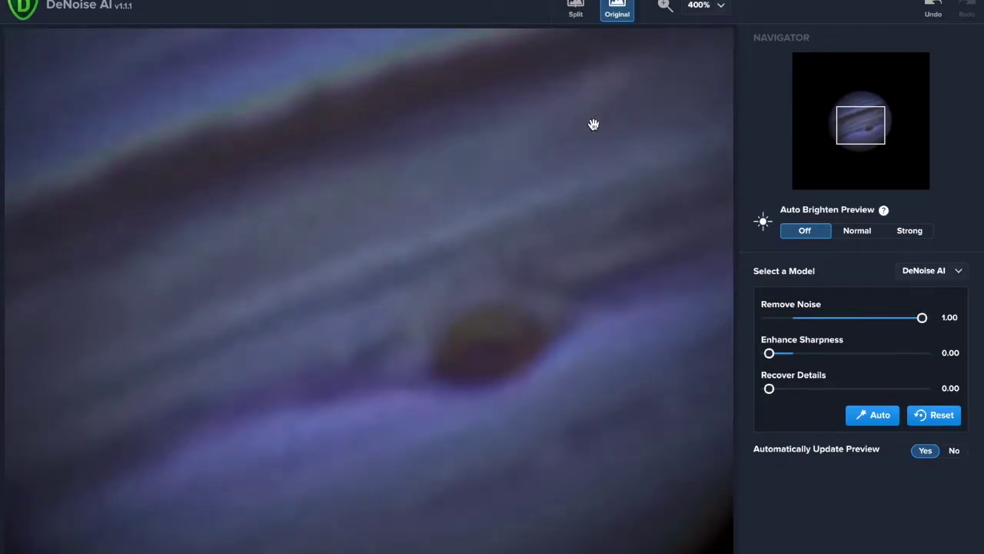
left_click(594, 124)
left_click(593, 125)
left_click(594, 125)
left_click(593, 125)
left_click(593, 124)
left_click(593, 125)
left_click(594, 125)
left_click(594, 124)
left_click(593, 124)
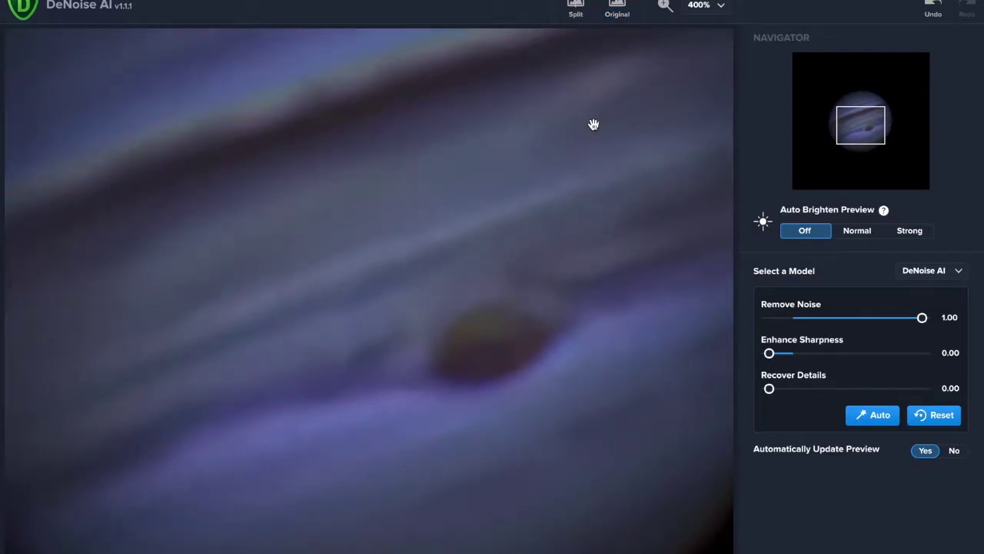
left_click(594, 125)
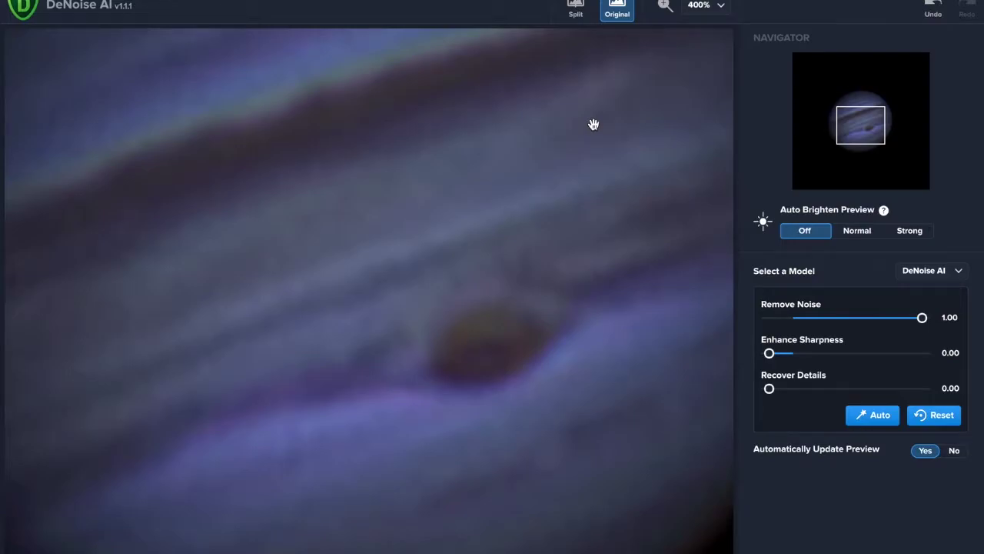
left_click(594, 125)
left_click(594, 125)
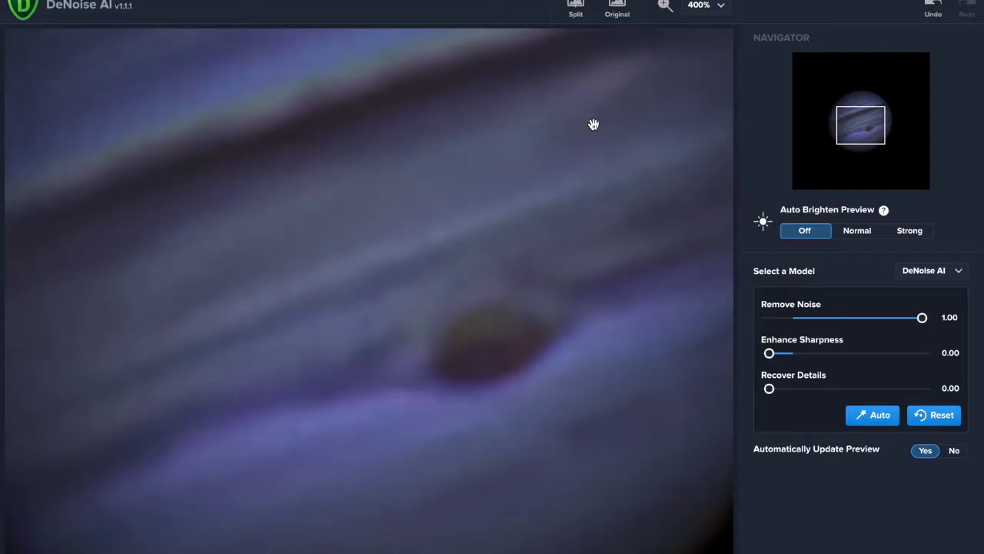
left_click(594, 124)
left_click(593, 125)
left_click(593, 125)
left_click(594, 124)
left_click(594, 125)
left_click(593, 125)
left_click(594, 124)
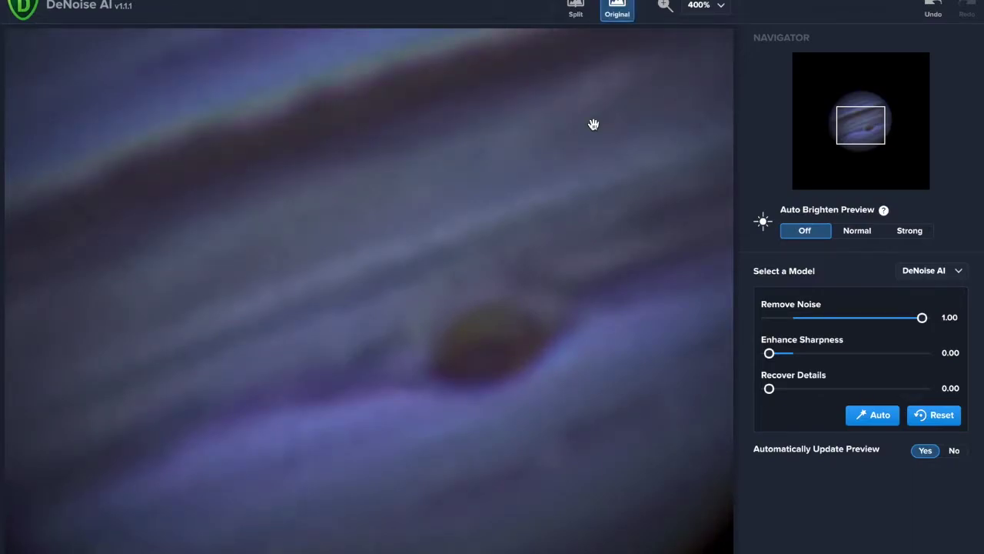
left_click(594, 125)
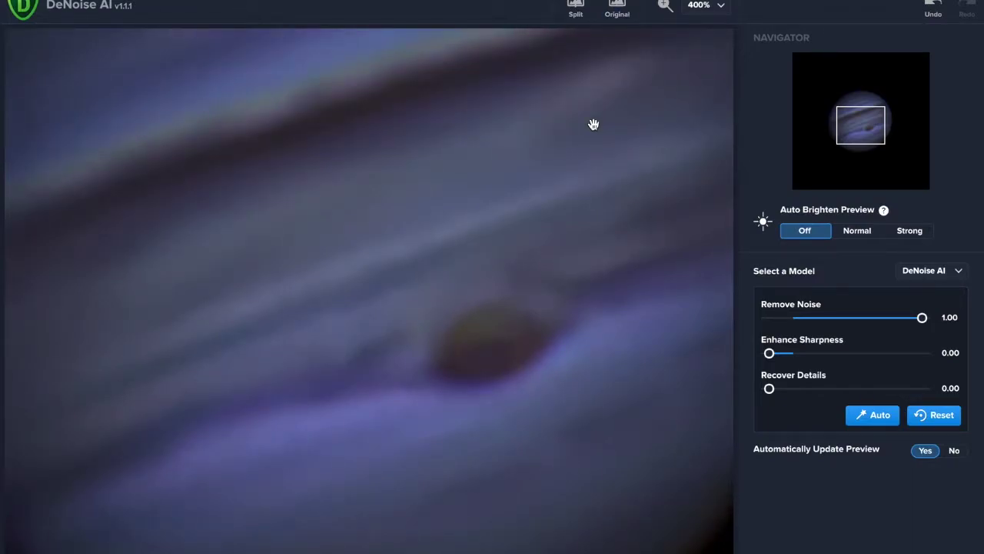
Save the denoised Jupiter image as jupiterworking-denoise.tif
key("ctrl+s")
left_click(454, 313)
left_click(461, 323)
left_click(622, 401)
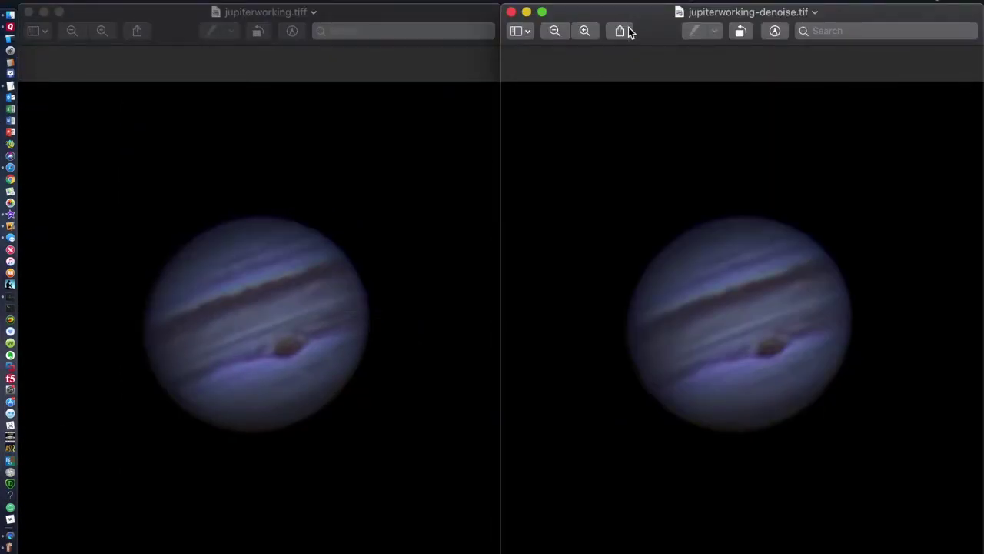
In Preview, compare jupiterworking.tiff and jupiterworking-denoise.tif side by side at matching enlarged magnifications
left_click(585, 32)
left_click(584, 32)
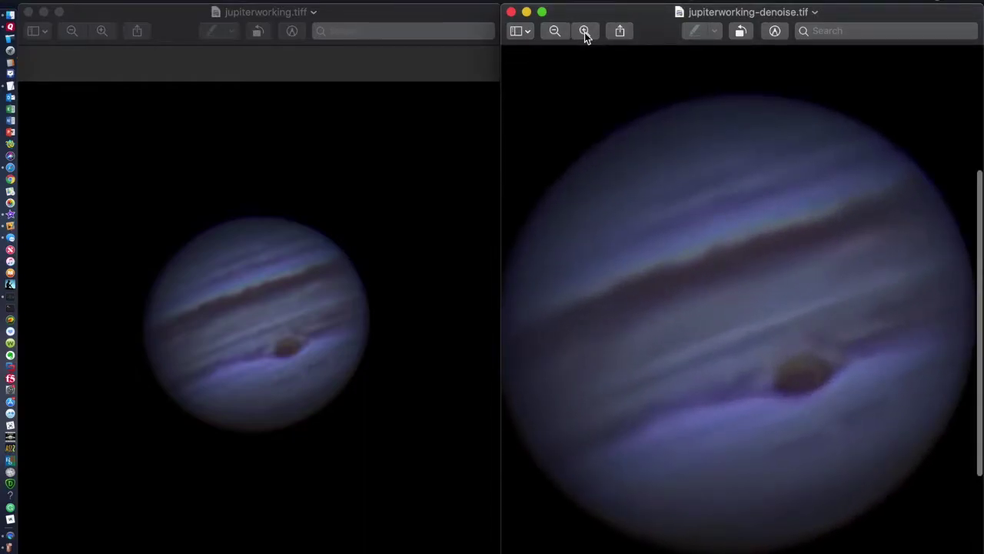
left_click(554, 31)
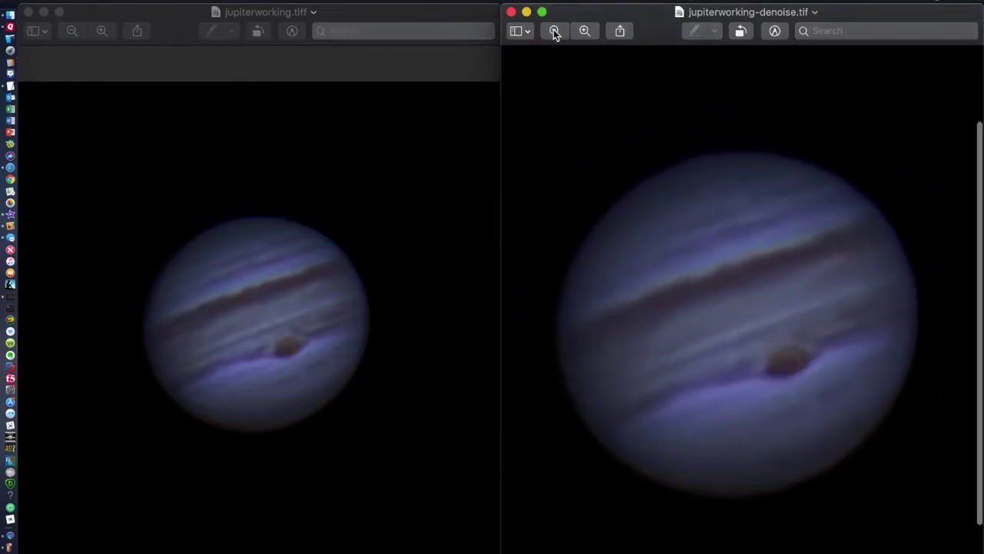
left_click(106, 30)
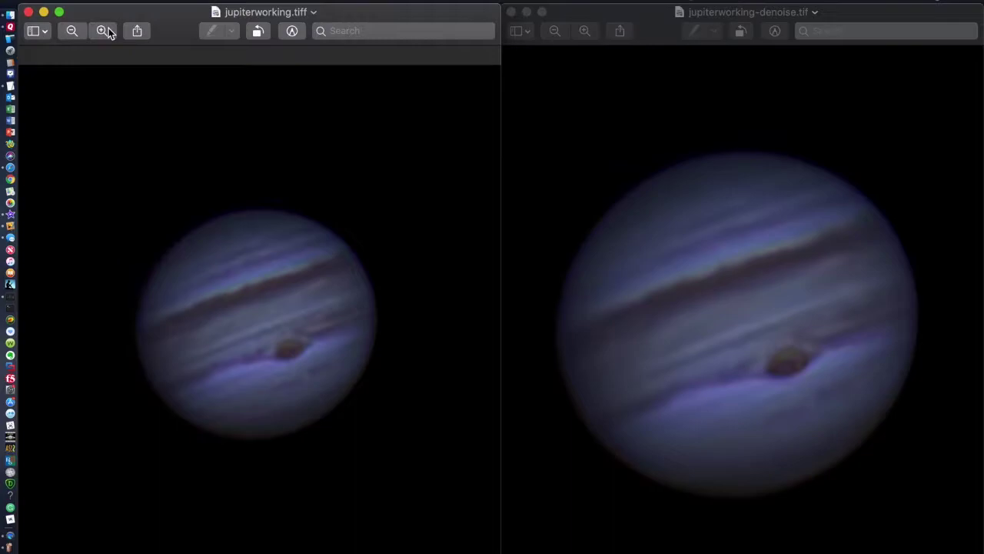
left_click(105, 31)
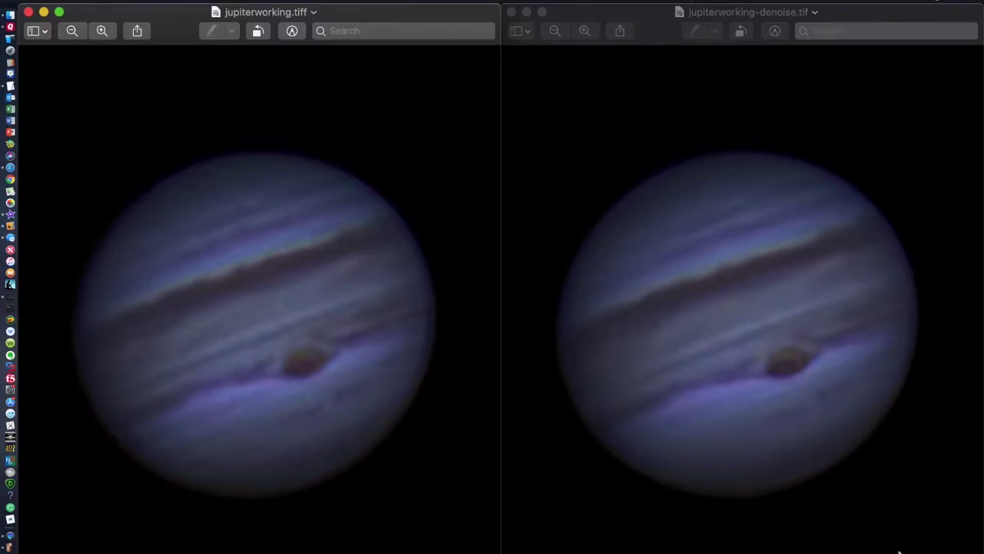
left_click(586, 31)
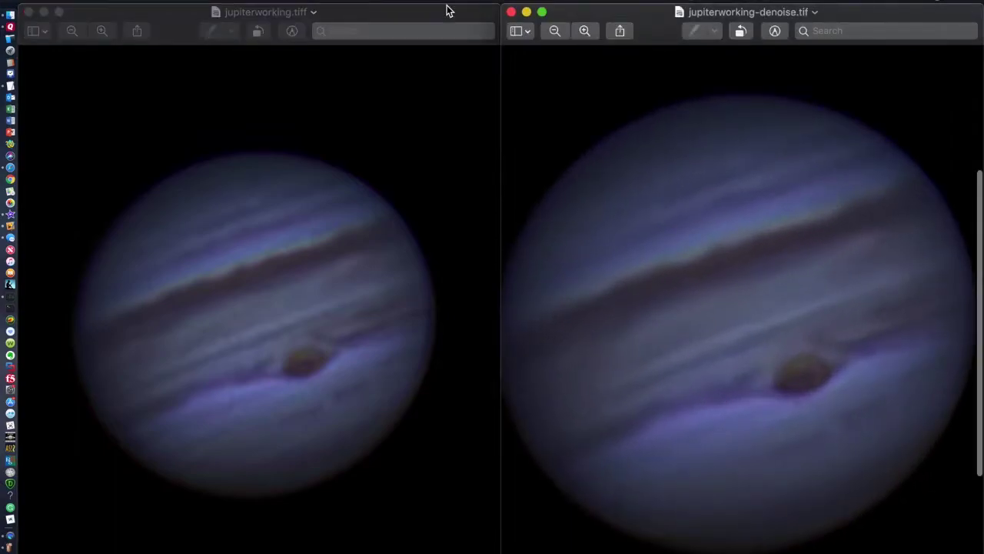
left_click(106, 30)
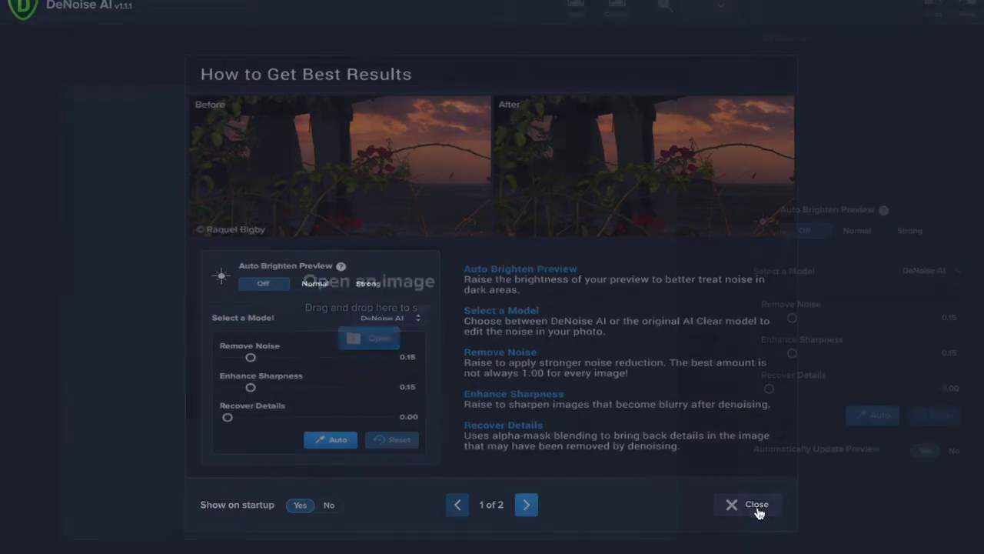
In DeNoise AI, dismiss the startup tips and set Remove Noise to 1.00 and Enhance Sharpness to 0.00 for the Saturn image
left_click(757, 512)
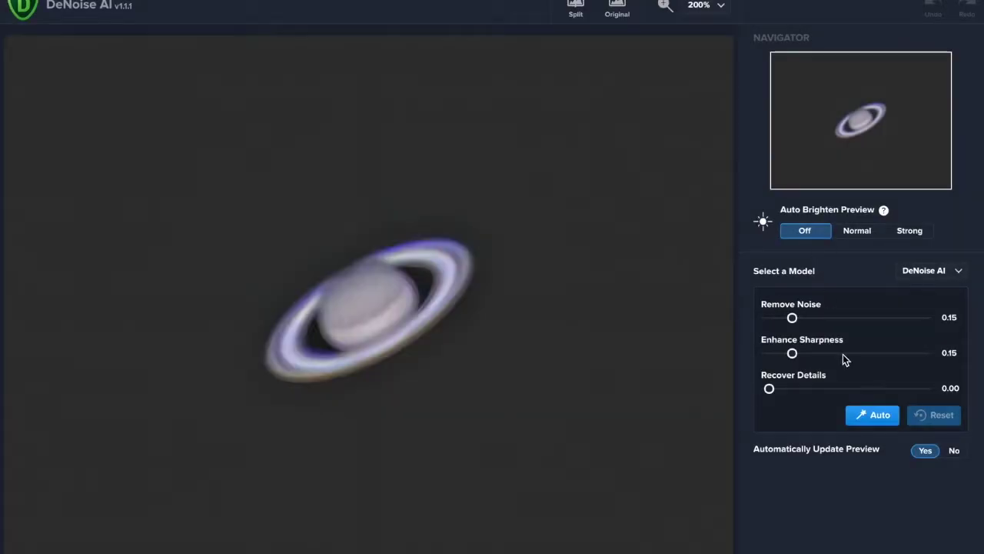
left_click_drag(793, 318, 927, 318)
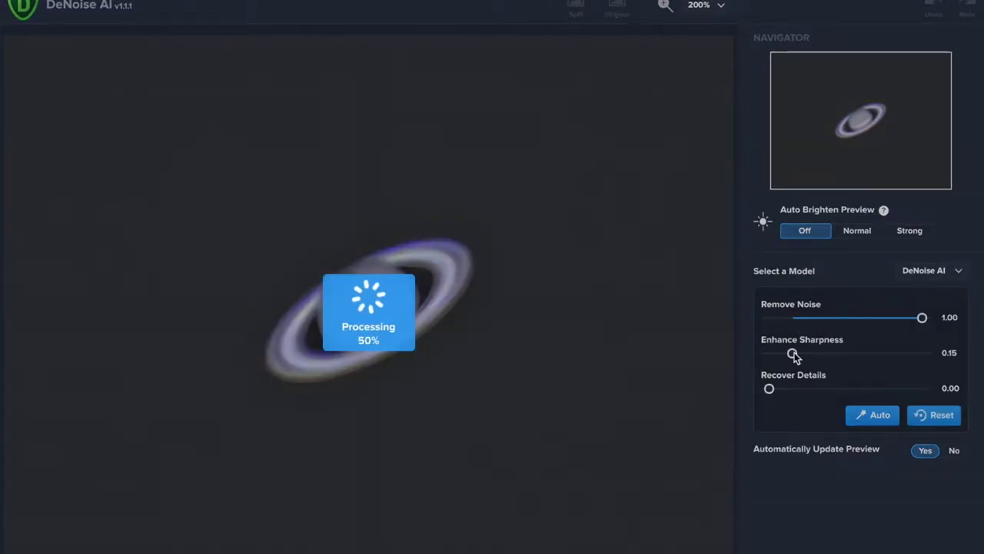
left_click_drag(792, 354, 765, 358)
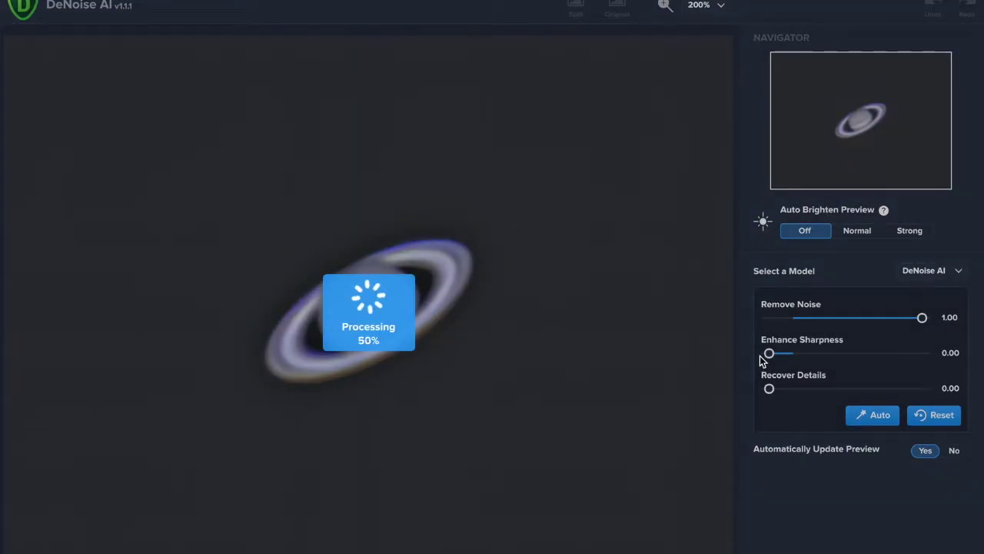
Check the Saturn preview against the original and save the denoised version as Saturn_20190706-denoise.tif
left_click(616, 10)
left_click(539, 103)
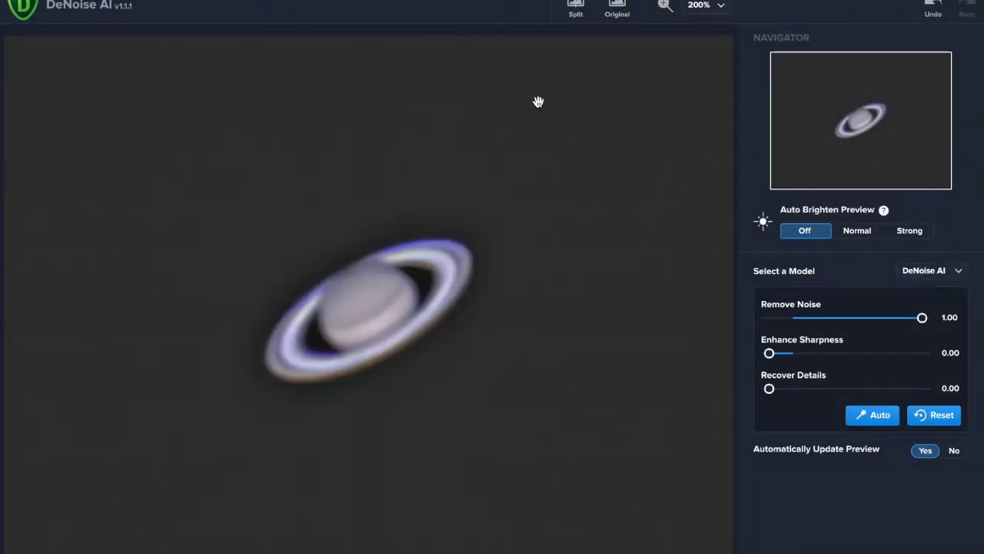
left_click(890, 538)
left_click(624, 404)
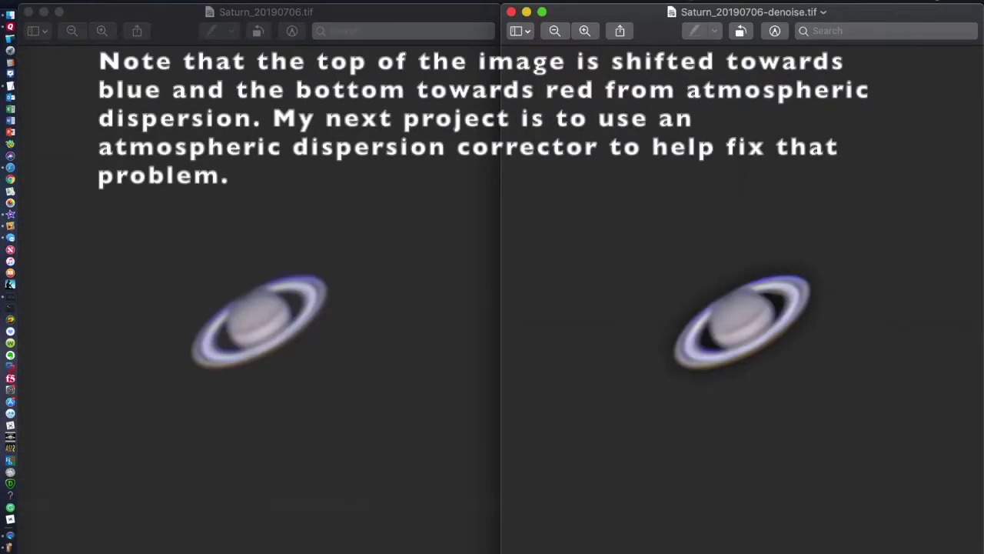
In Preview, compare Saturn_20190706.tif and its denoised version side by side, up to a close-up of the planet's disc
left_click(588, 31)
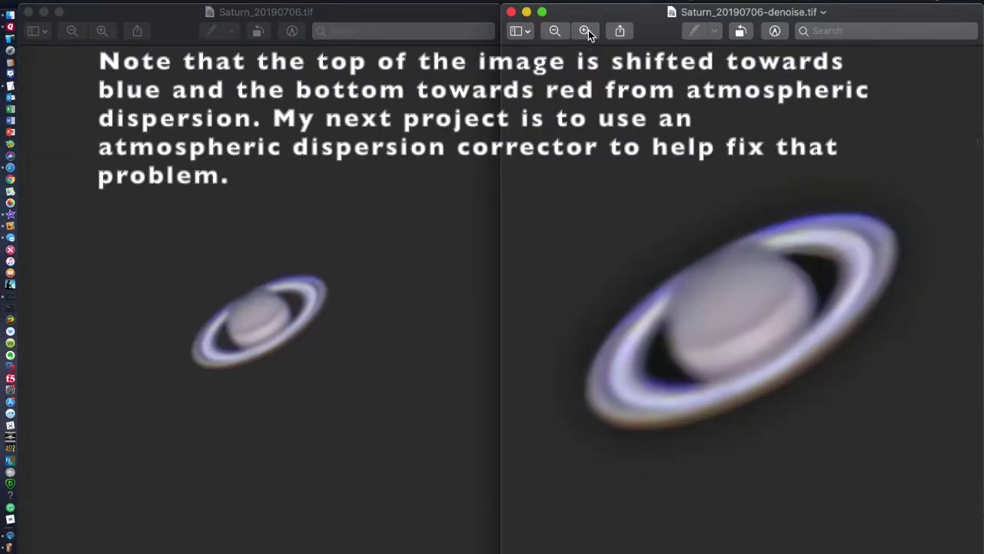
left_click(104, 31)
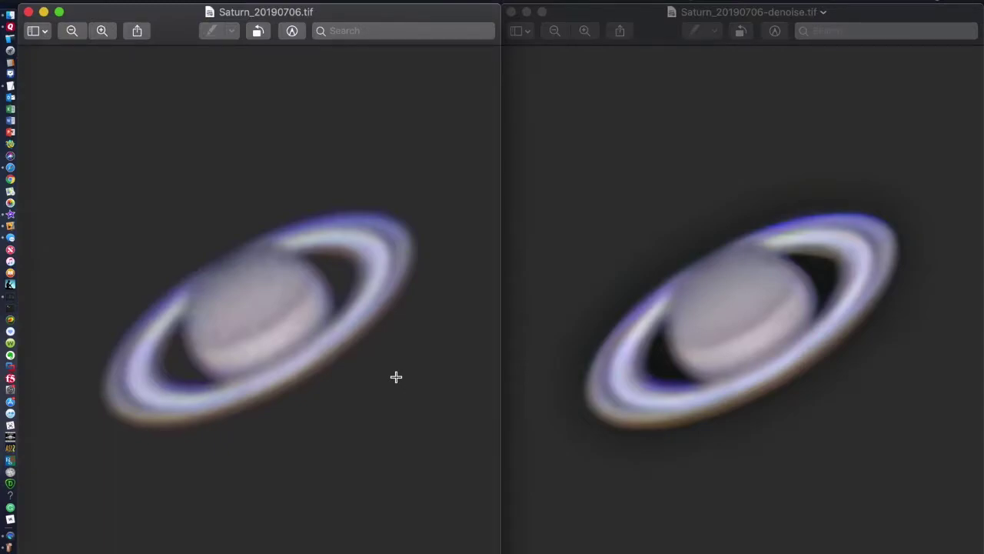
left_click(586, 31)
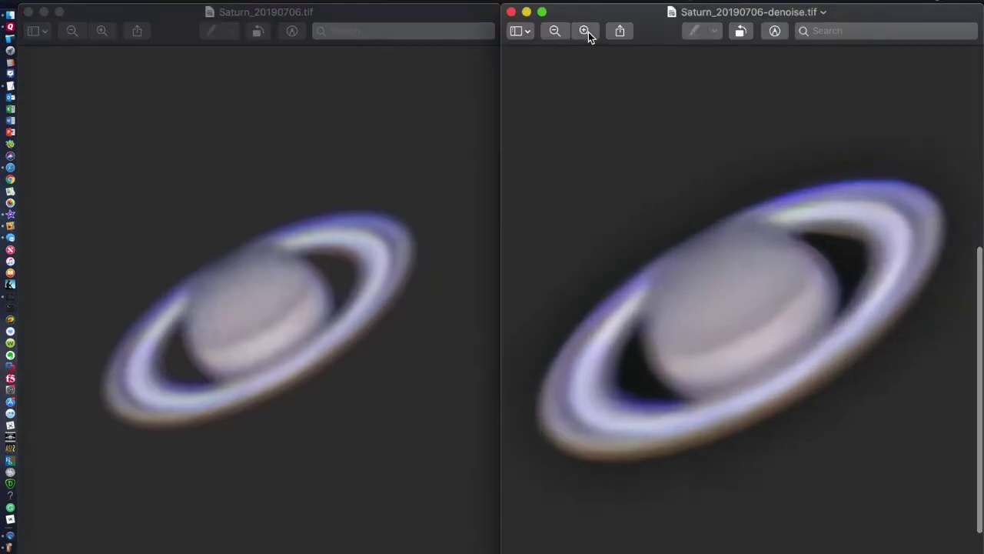
left_click(587, 31)
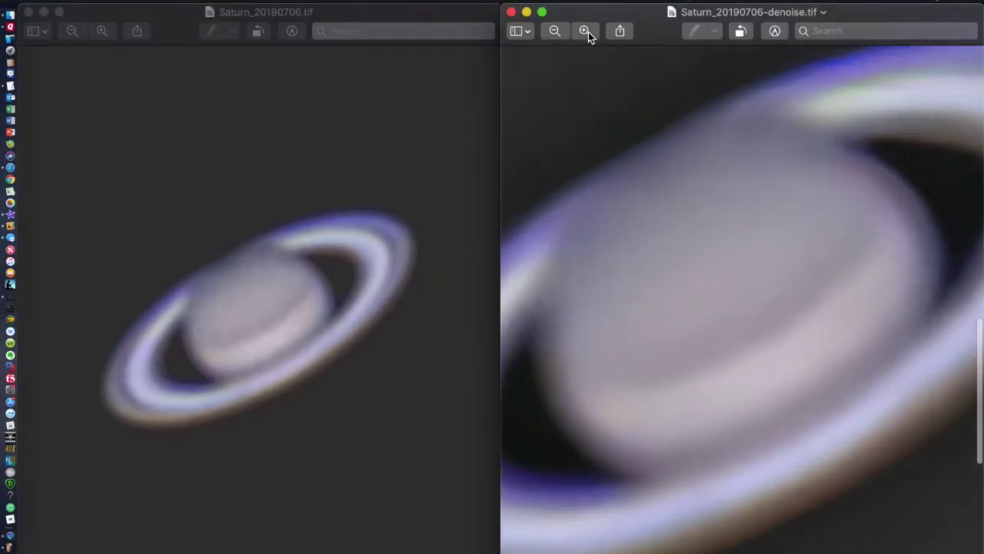
left_click(104, 36)
left_click(104, 36)
left_click(104, 36)
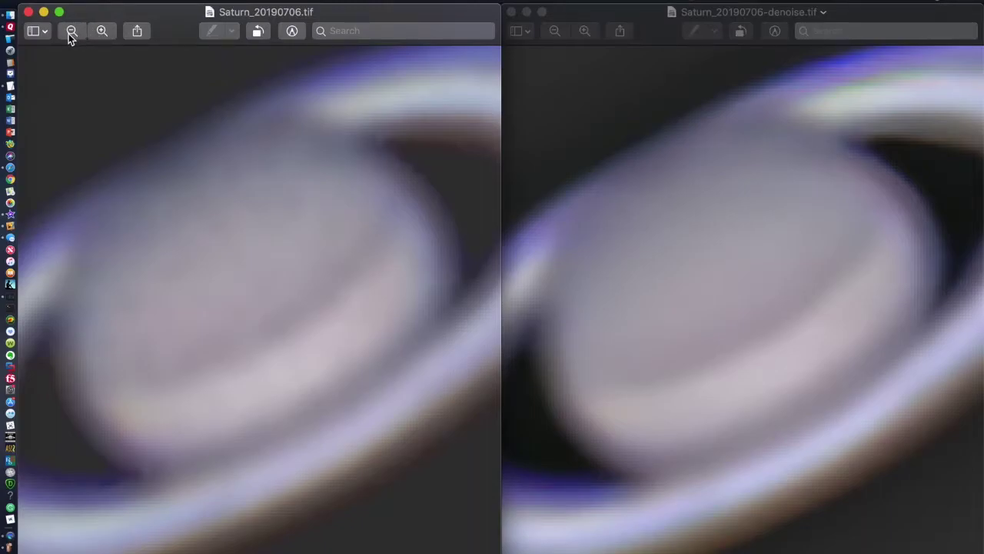
Reduce both Saturn images to the same smaller magnification and compare the whole planet with its rings
left_click(70, 32)
left_click(70, 32)
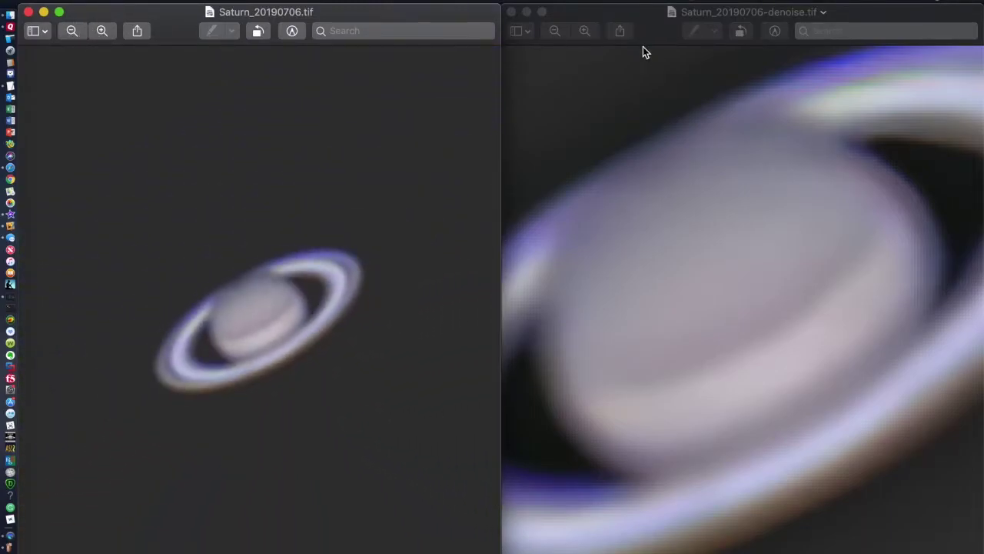
left_click(554, 31)
left_click(553, 31)
left_click(553, 31)
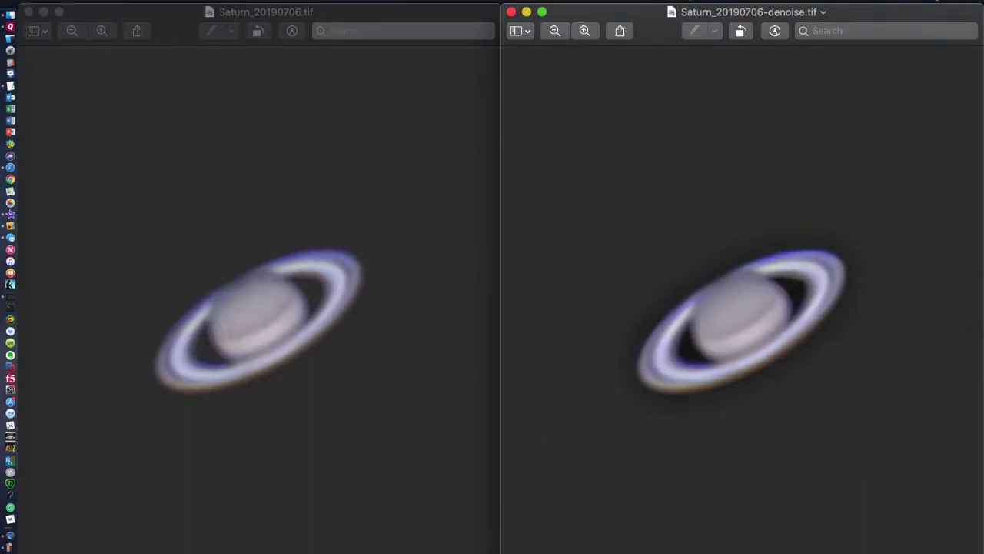
Close both Saturn images and the Finder window, leaving the two Jupiter images side by side
left_click(510, 12)
left_click(28, 13)
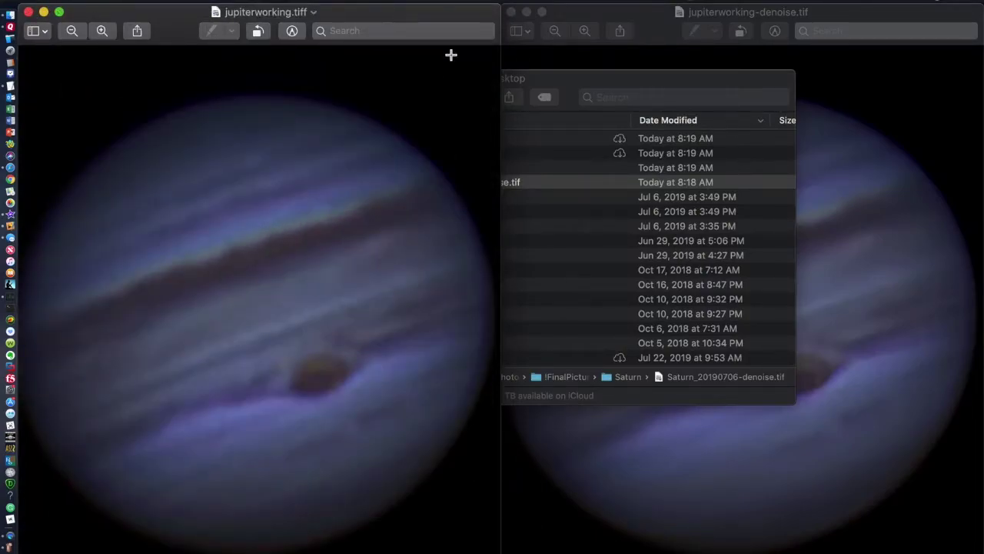
left_click(549, 90)
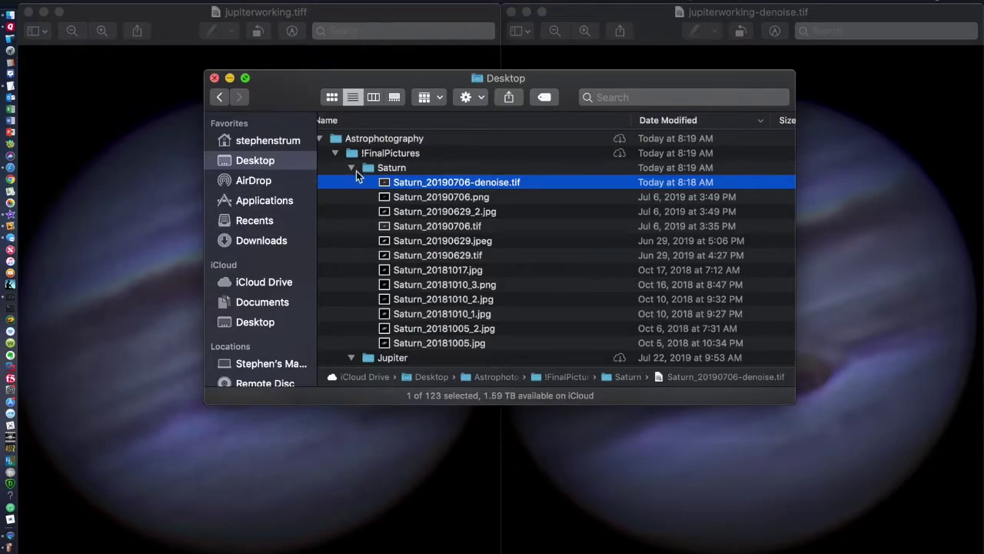
left_click(215, 76)
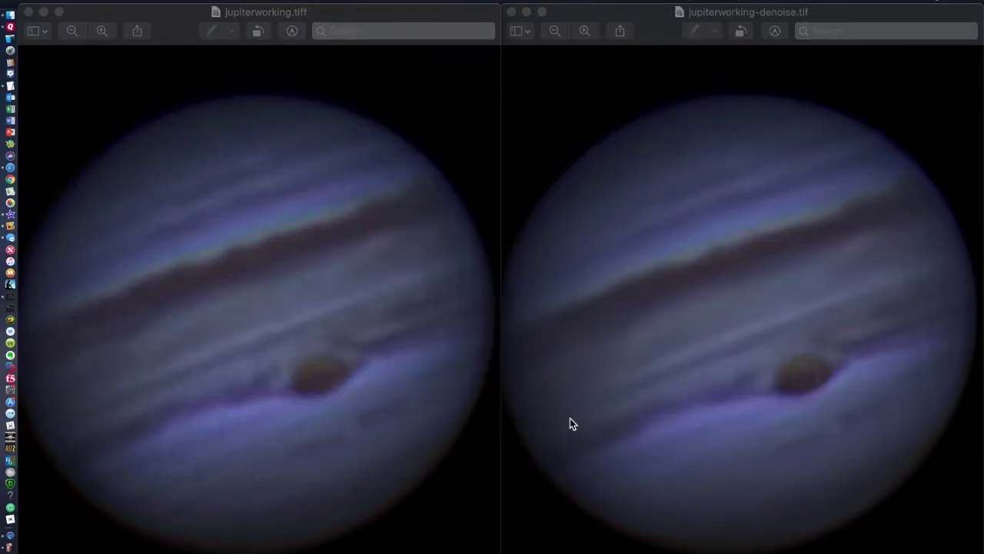